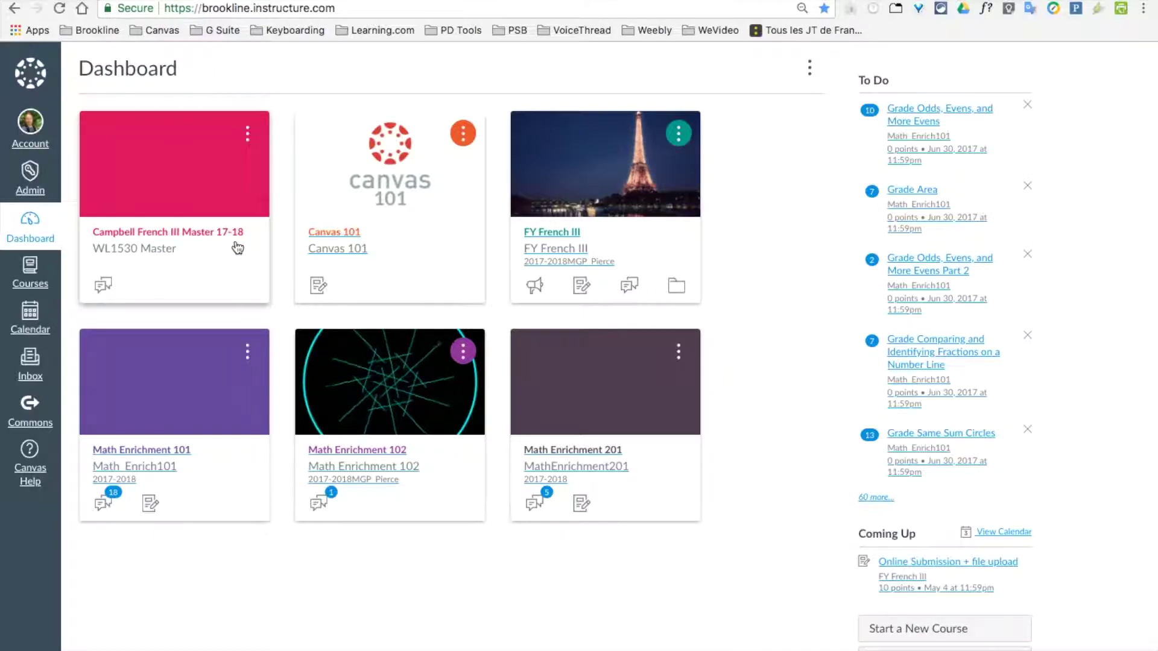
# Step: Review the full list of courses, including the past enrollments
pyautogui.click(29, 278)
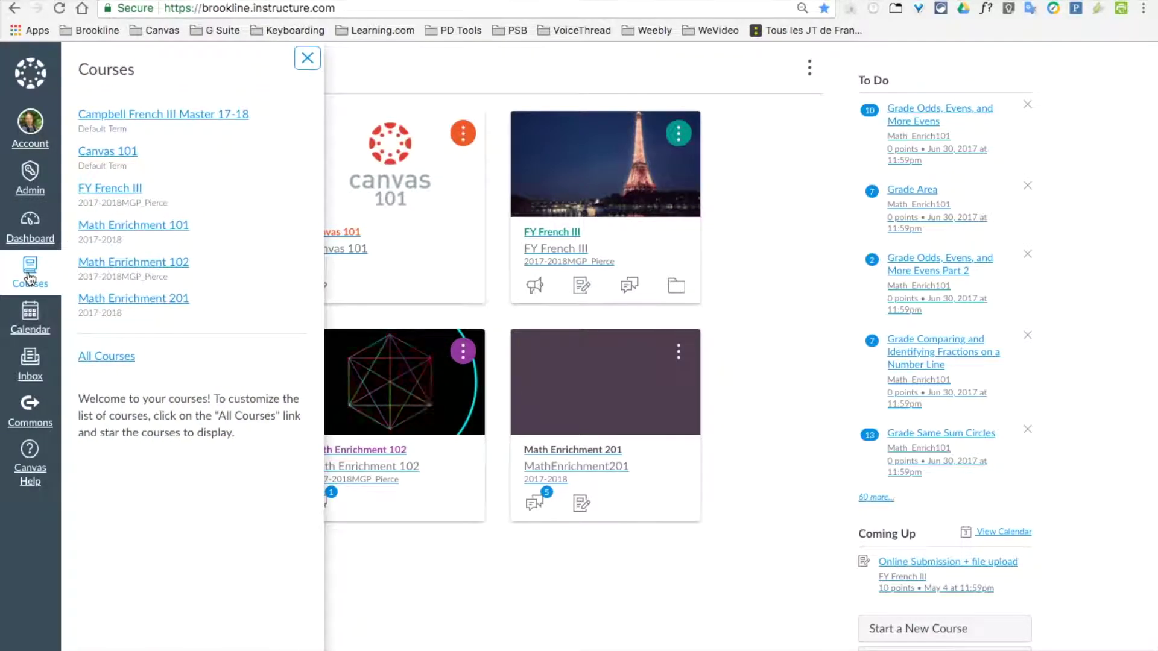
pyautogui.click(115, 357)
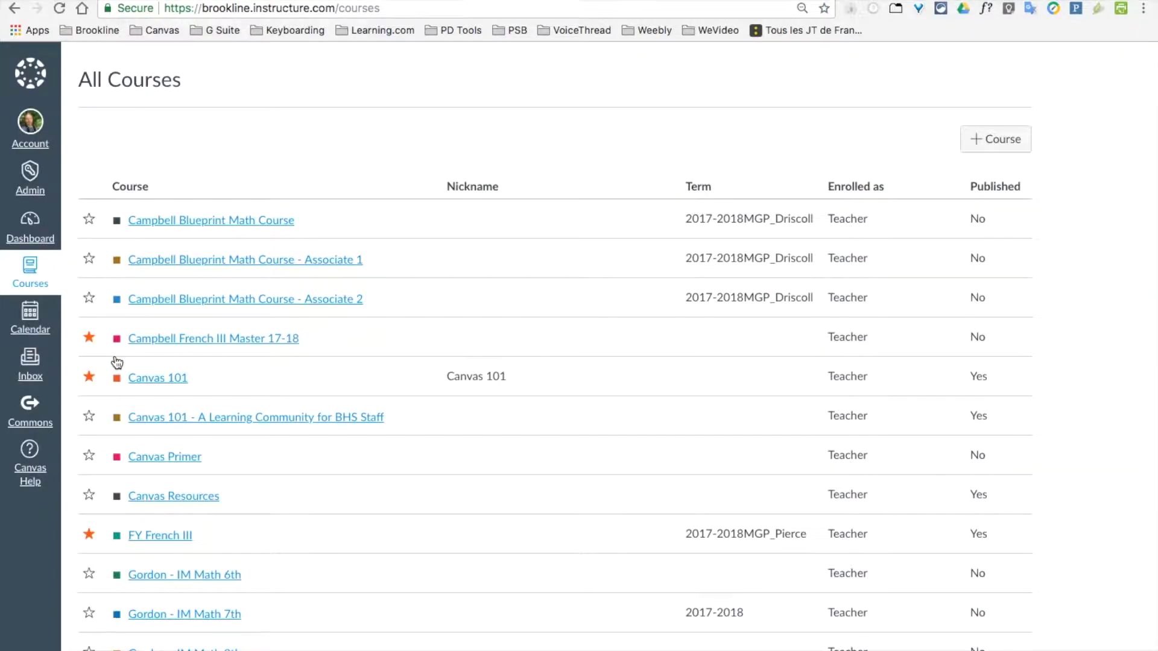
pyautogui.scroll(-5, 117, 362)
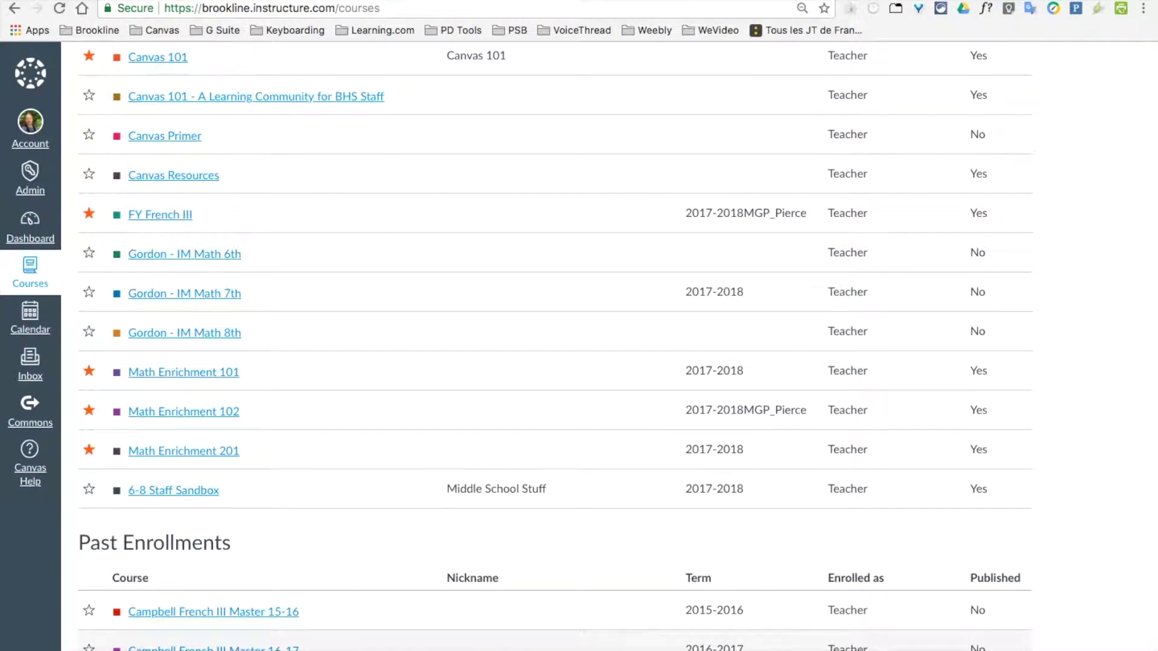
pyautogui.scroll(5, 516, 342)
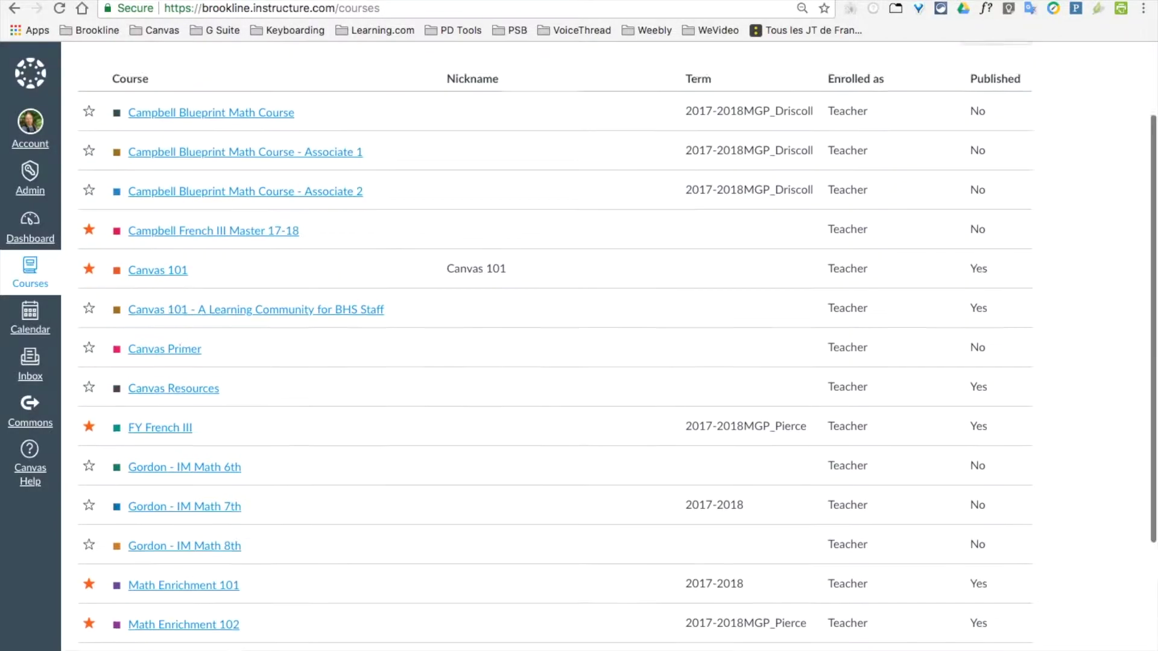
# Step: Open the settings of the French III Master 17-18 course from the dashboard
pyautogui.click(27, 226)
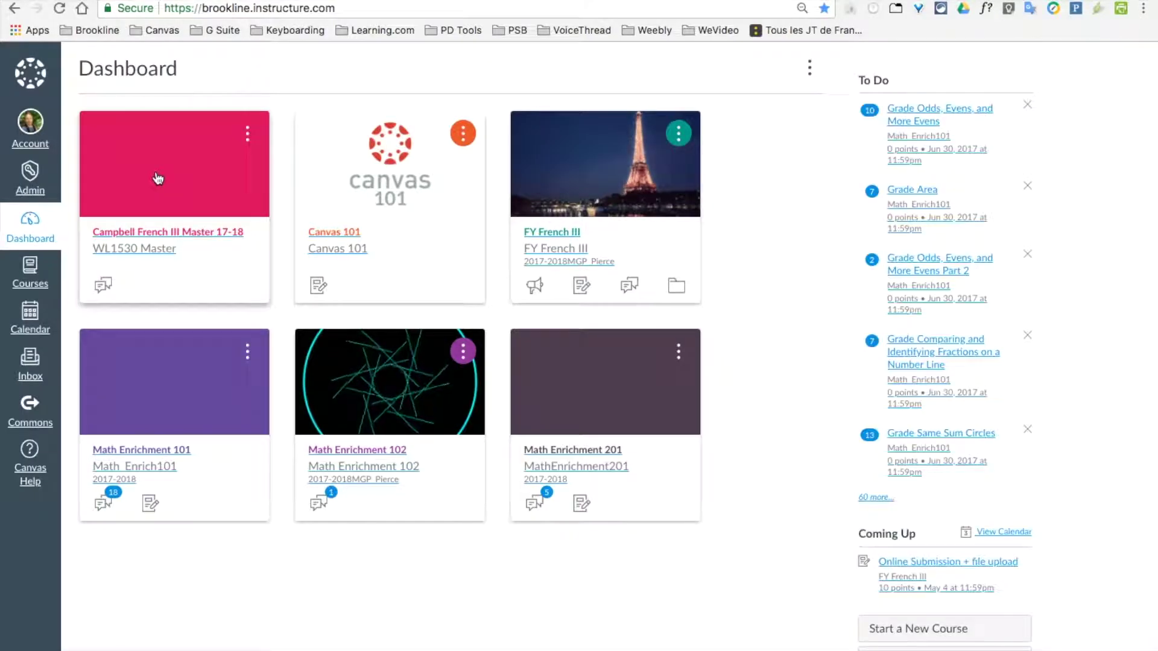
pyautogui.click(158, 179)
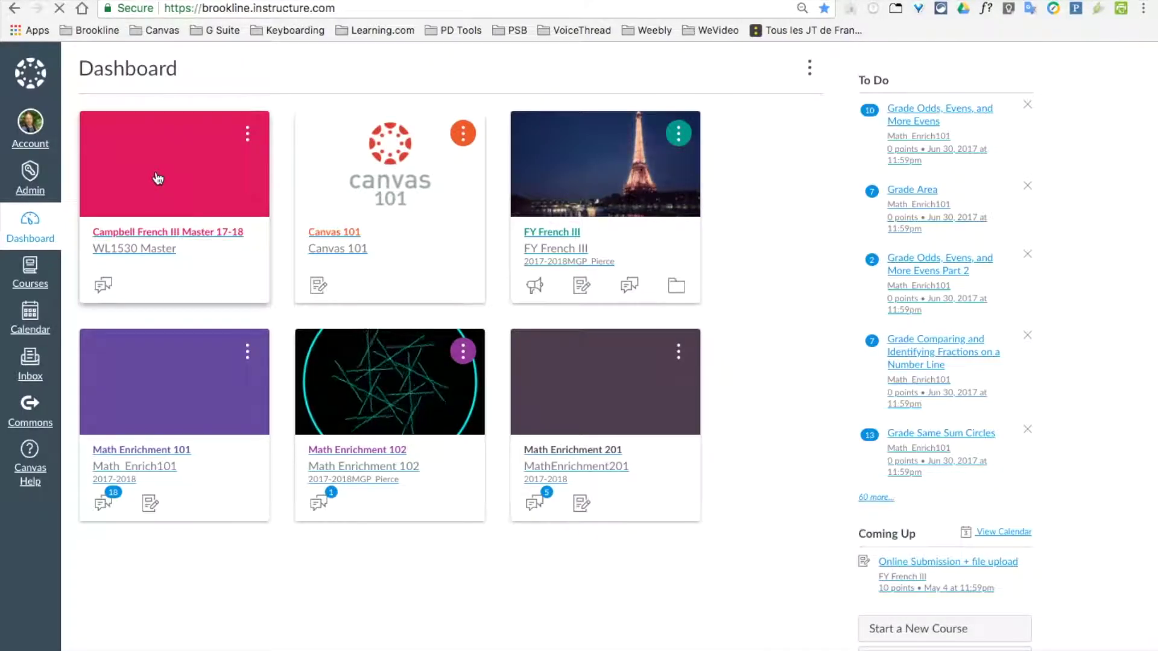
pyautogui.click(118, 543)
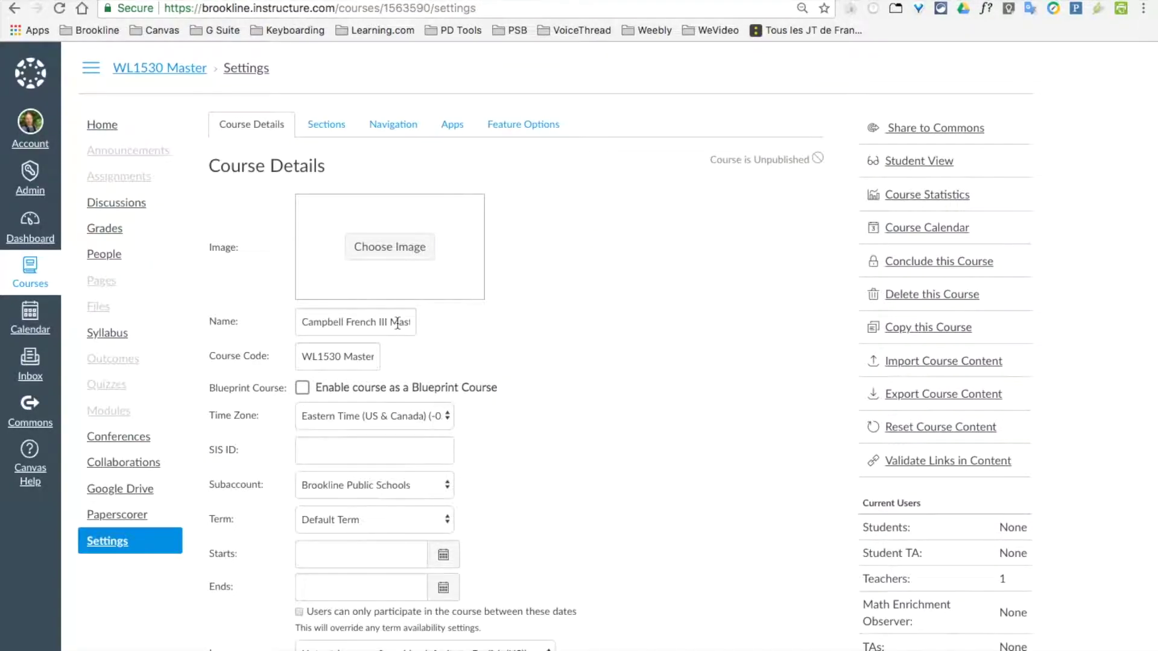
# Step: Remove the "17-18" school year from the end of the course name, leaving it ending in "French III Master"
pyautogui.moveTo(394, 324)
pyautogui.mouseDown()
pyautogui.moveTo(434, 326)
pyautogui.moveTo(416, 324)
pyautogui.mouseUp()
pyautogui.click(407, 324)
pyautogui.press('BackSpace')
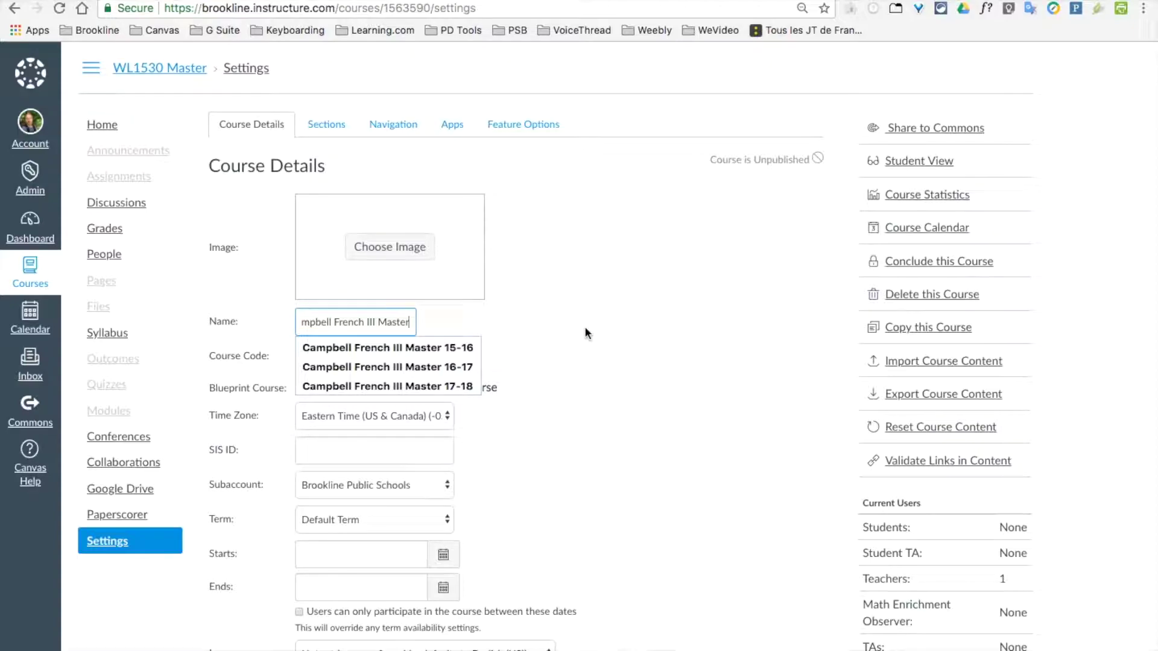
# Step: Replace the course code with a copy of the full course name
pyautogui.tripleClick(364, 324)
pyautogui.hotkey('ctrl', 'c')
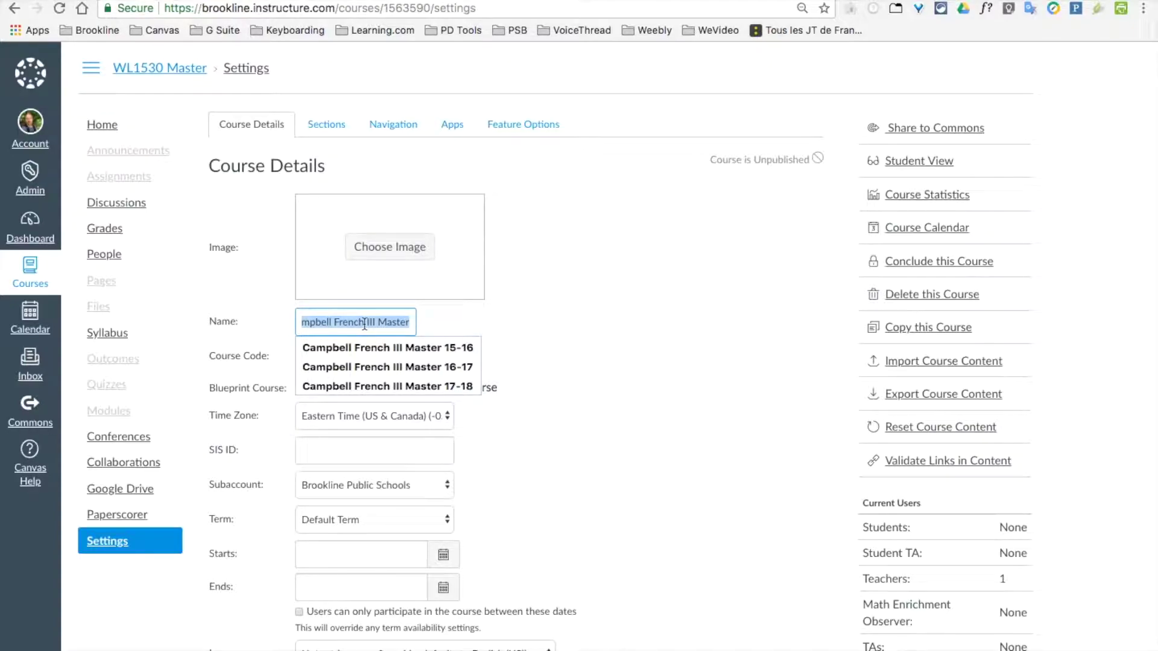
pyautogui.click(438, 325)
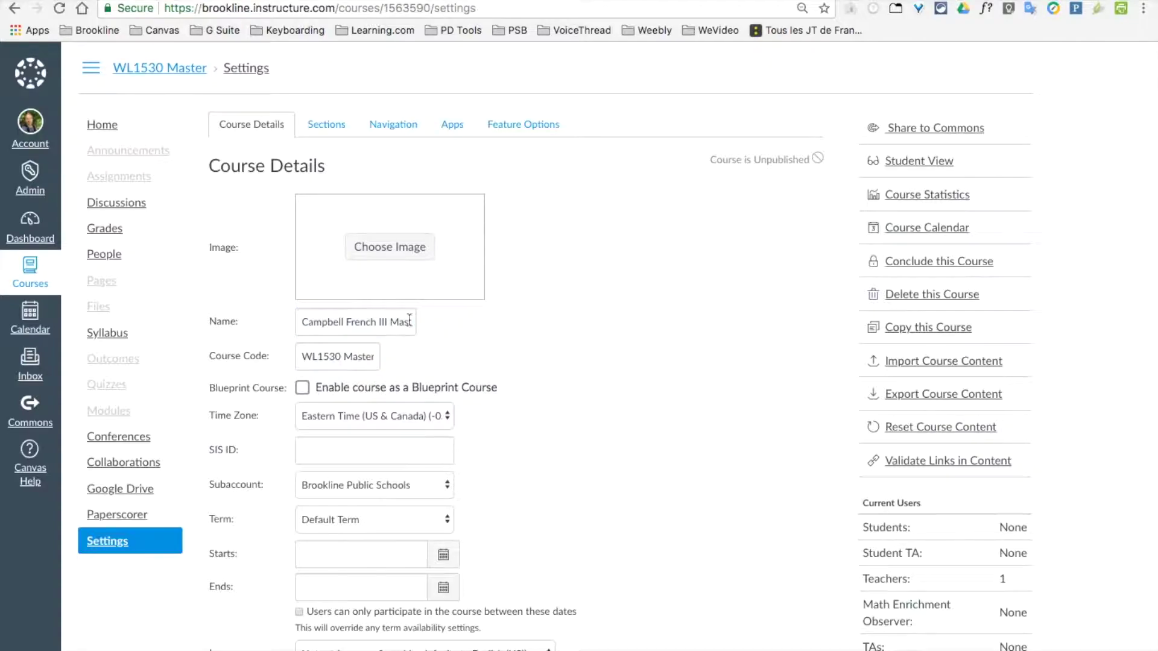
pyautogui.tripleClick(333, 350)
pyautogui.hotkey('ctrl', 'v')
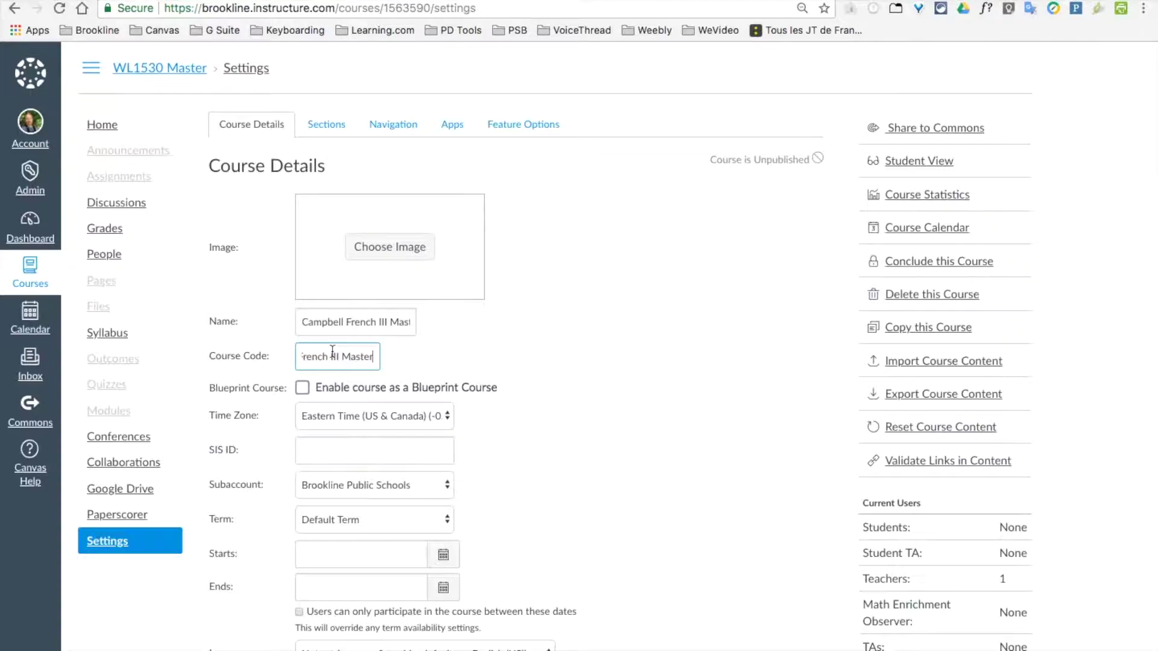
pyautogui.click(351, 324)
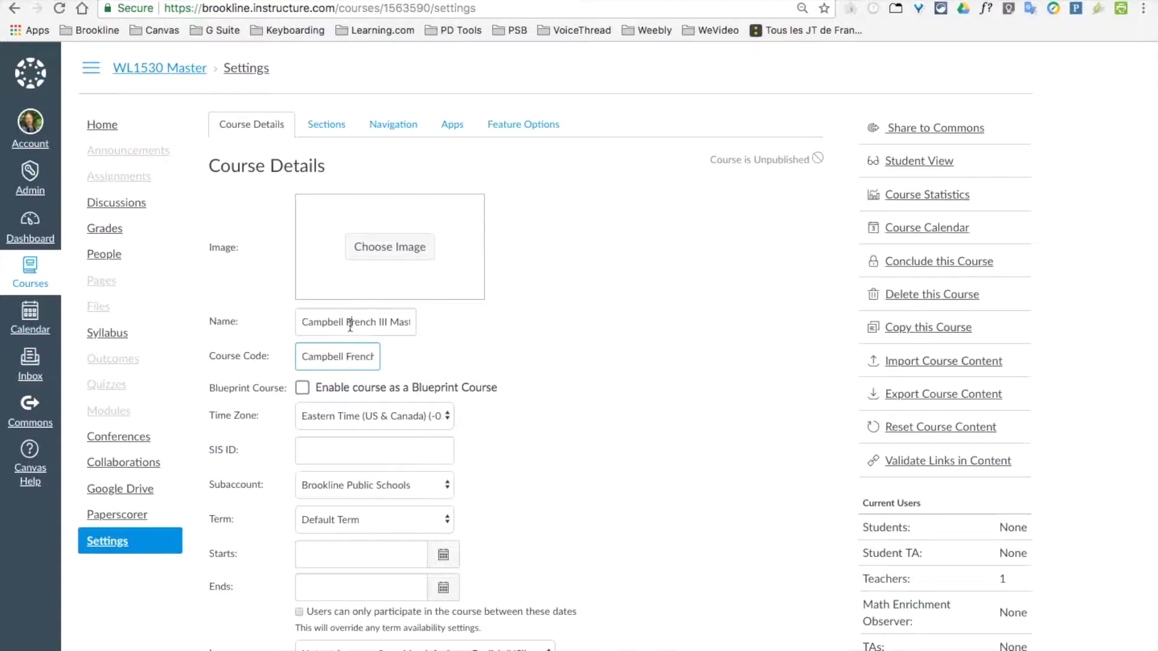
pyautogui.click(339, 354)
pyautogui.click(339, 321)
pyautogui.click(326, 355)
pyautogui.click(453, 342)
# Step: Set the course term to 2017-2018
pyautogui.scroll(-3, 501, 449)
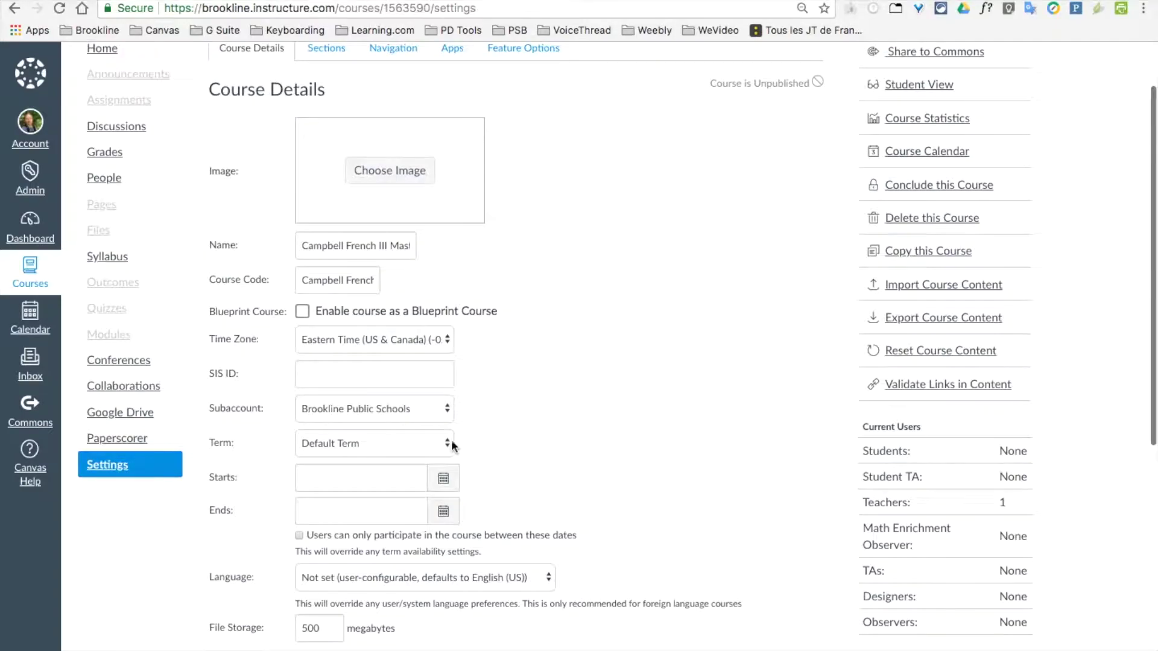
pyautogui.click(444, 442)
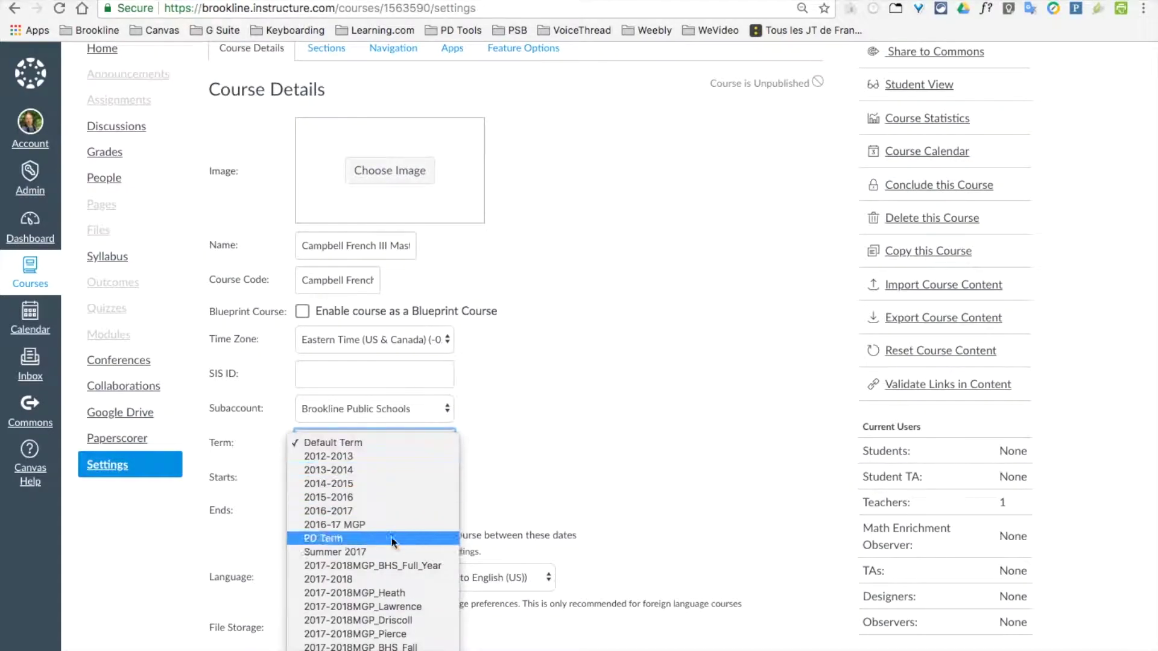
pyautogui.click(381, 579)
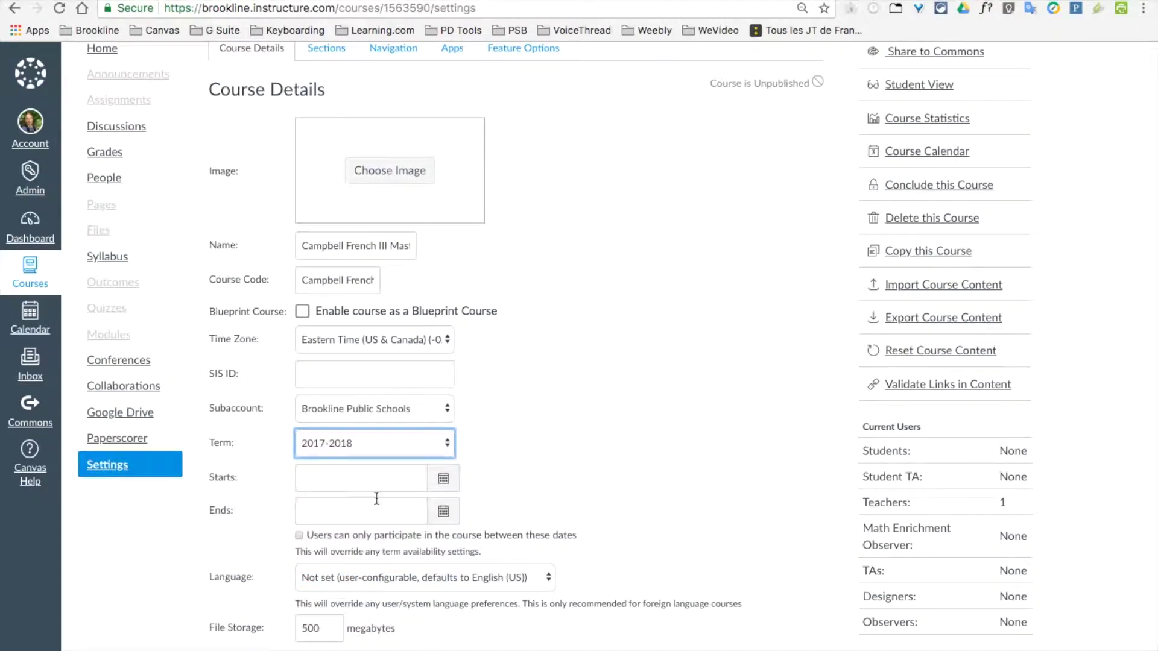
# Step: Set the term to Default Term and save the French III Master course details
pyautogui.click(349, 447)
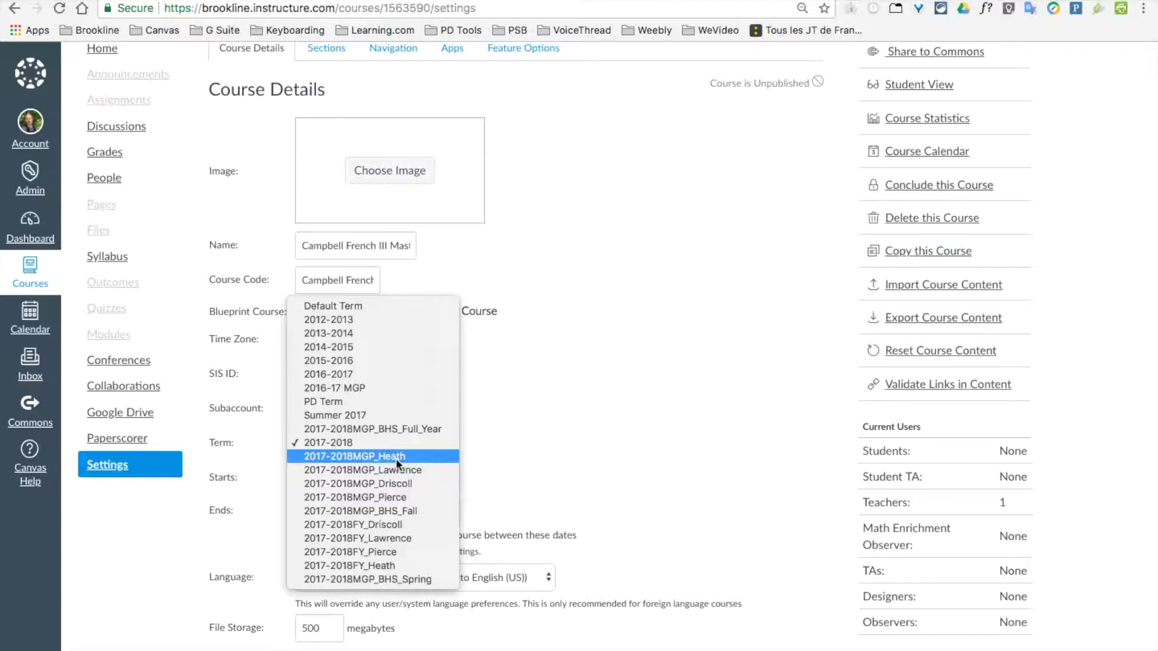
pyautogui.click(396, 305)
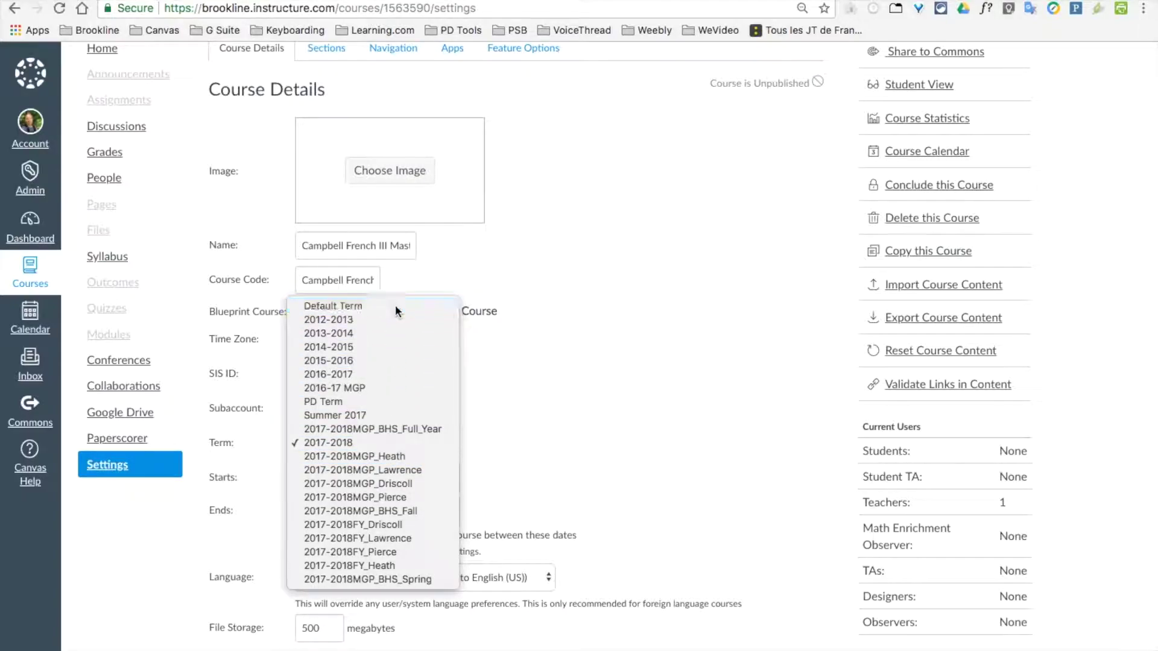
pyautogui.click(491, 370)
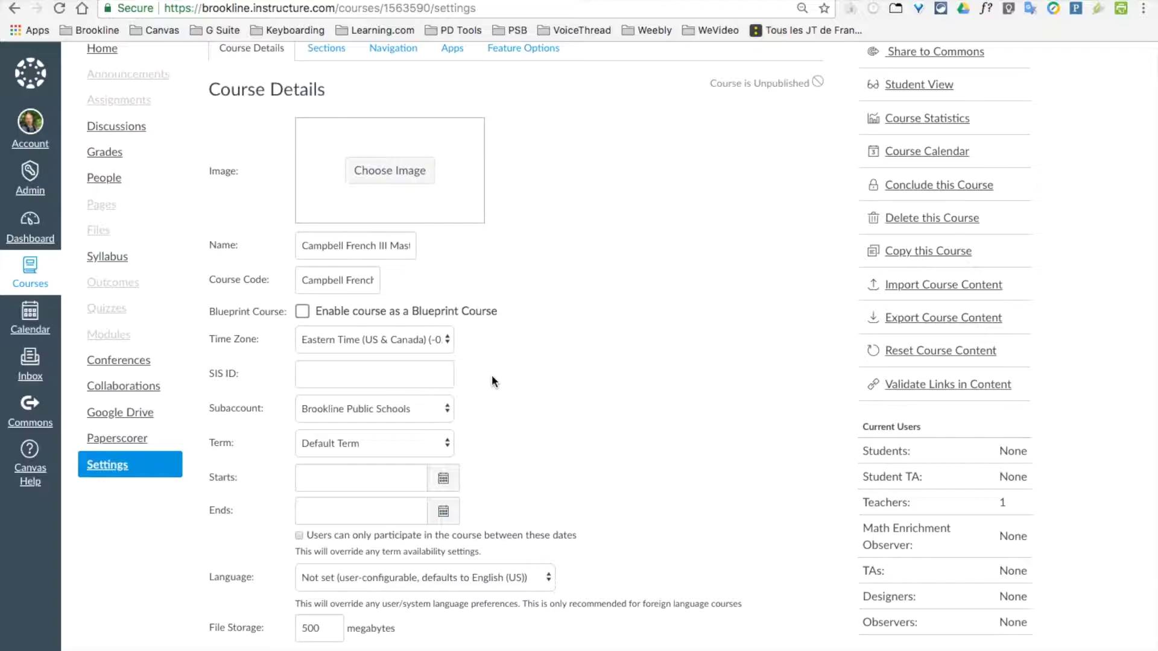
pyautogui.click(347, 245)
pyautogui.click(341, 277)
pyautogui.scroll(-7, 382, 446)
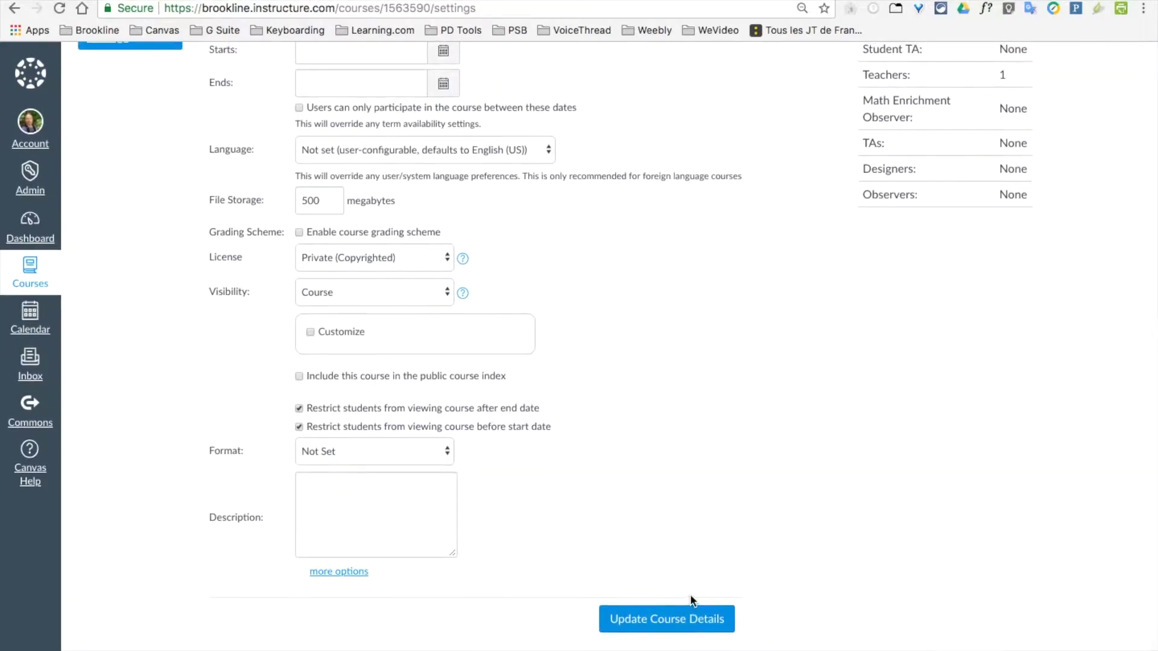
pyautogui.click(691, 621)
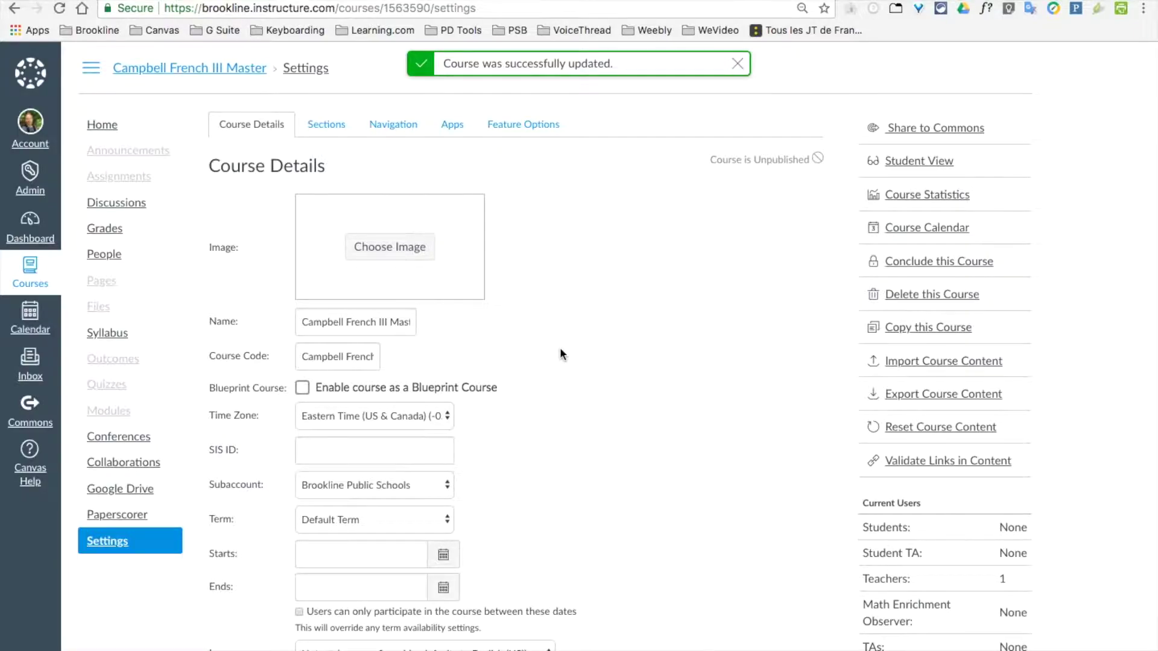
# Step: Open the settings of the French III Master 15-16 course from the past enrollments in the full course list
pyautogui.click(30, 273)
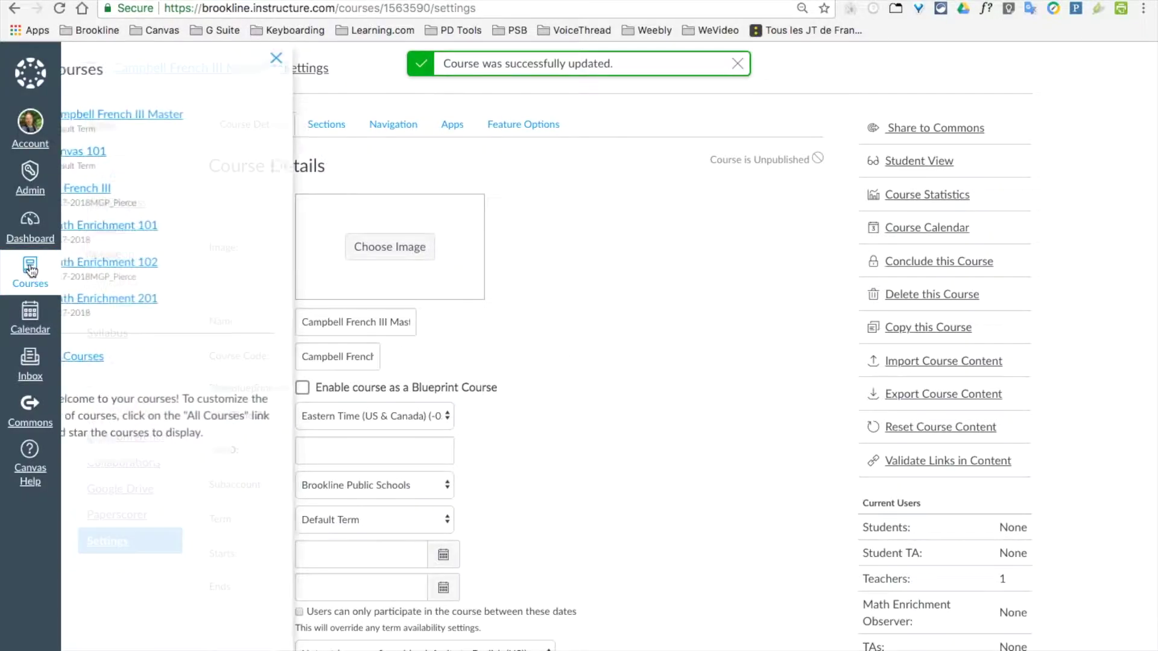
pyautogui.click(100, 357)
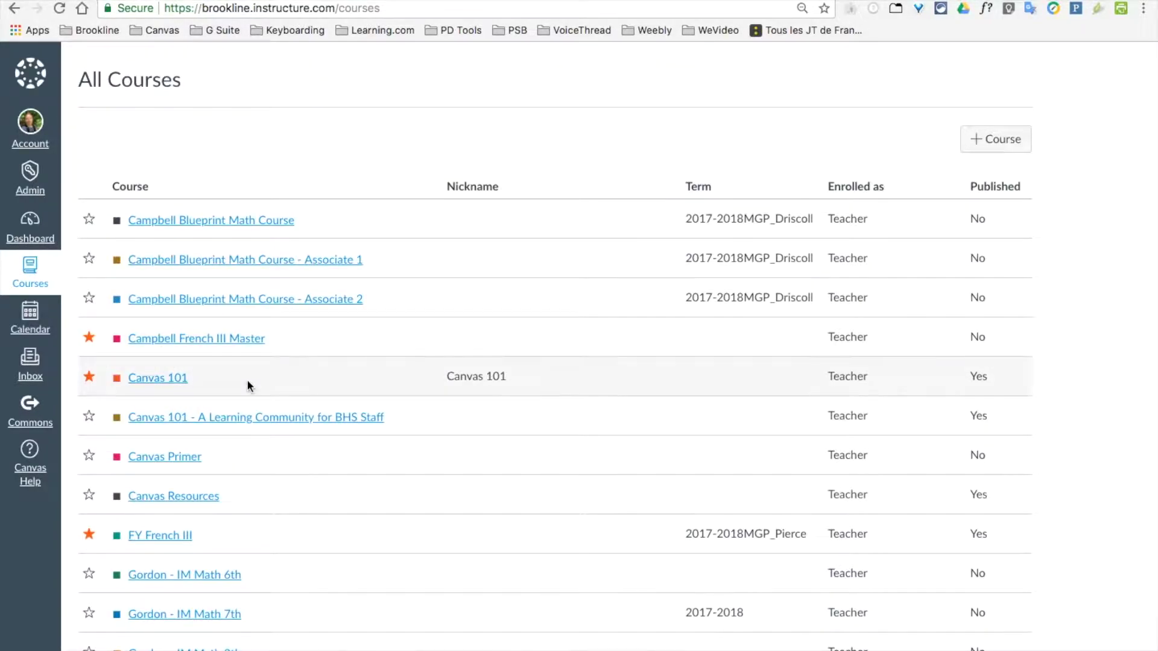
pyautogui.scroll(-5, 247, 383)
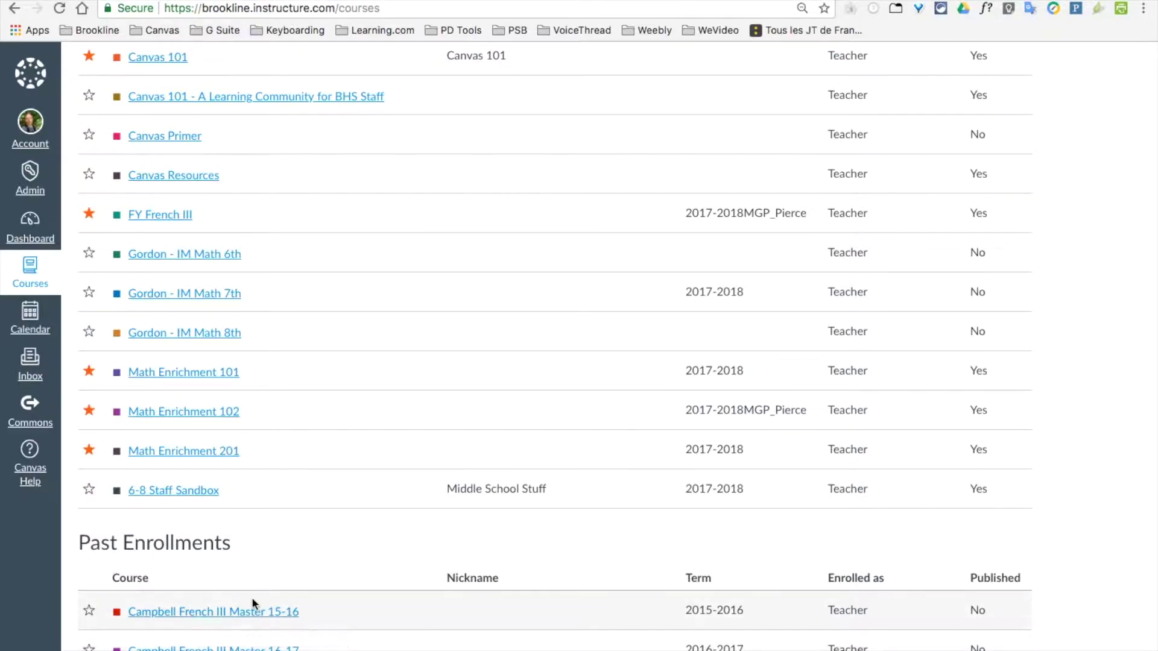
pyautogui.click(260, 613)
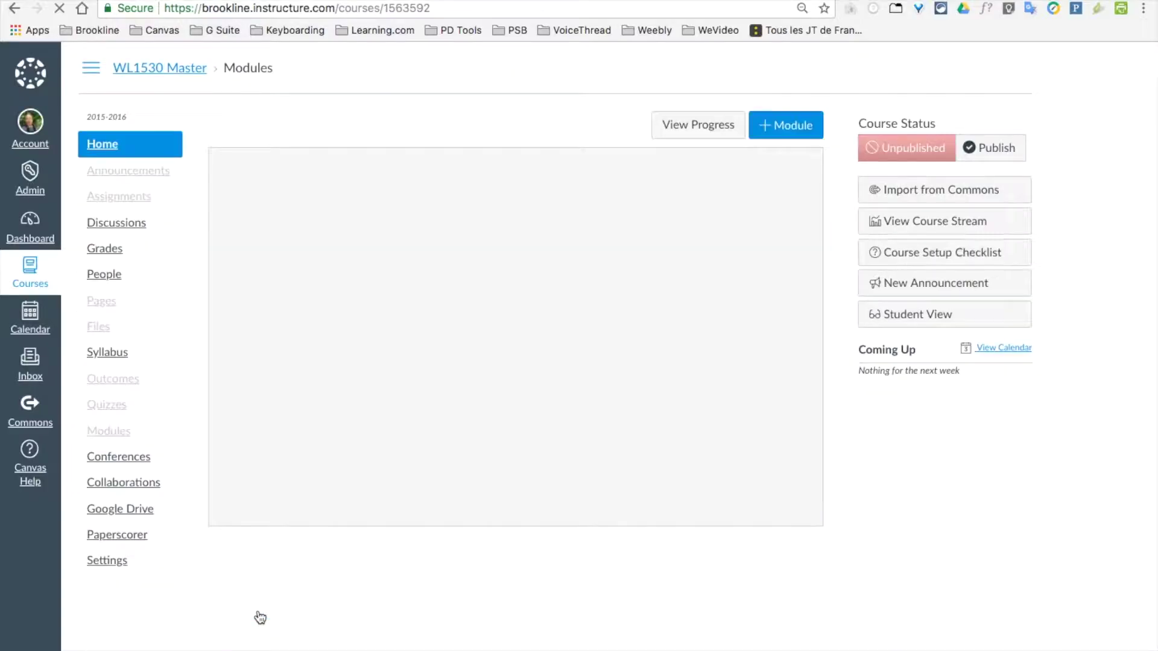
pyautogui.click(102, 565)
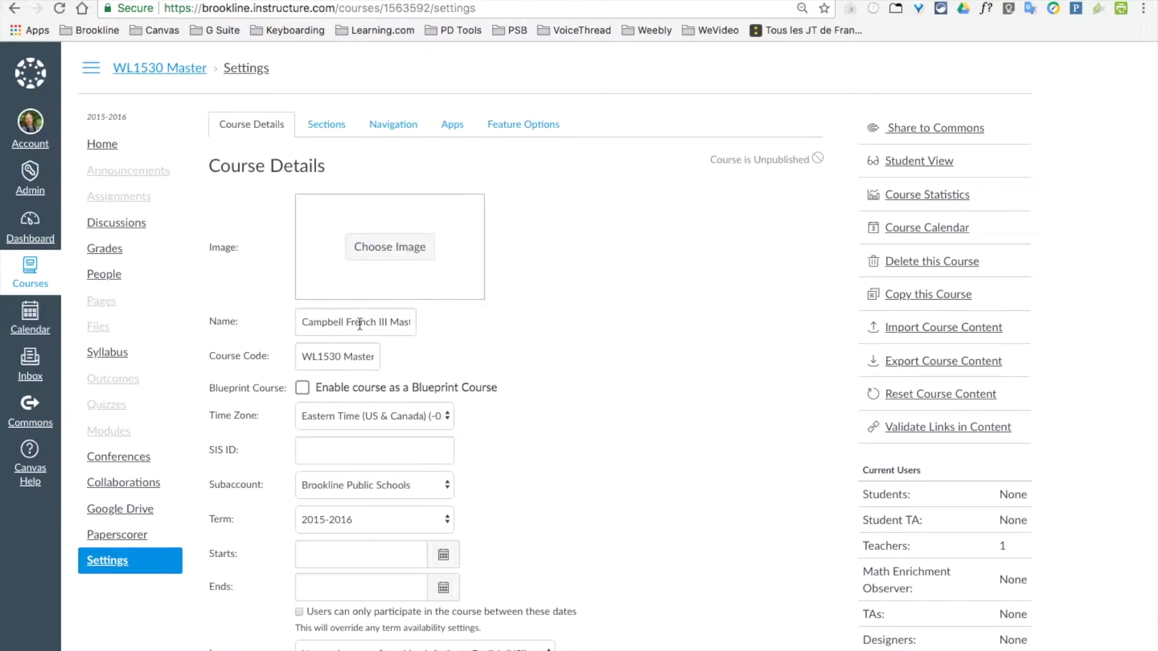
# Step: Replace "French III" with "Spanish II" in the course name
pyautogui.doubleClick(359, 323)
pyautogui.write('Spe')
pyautogui.write('nish')
pyautogui.press('BackSpace')
# Step: Remove the "15-16" school year from the end of the course name, leaving it ending in "Spanish II Master"
pyautogui.press('Right')
pyautogui.press('Right')
pyautogui.press('Right')
pyautogui.press('Right')
pyautogui.press('Right')
pyautogui.press('Right')
pyautogui.press('Right')
pyautogui.press('Right')
pyautogui.press('Right')
pyautogui.press('Right')
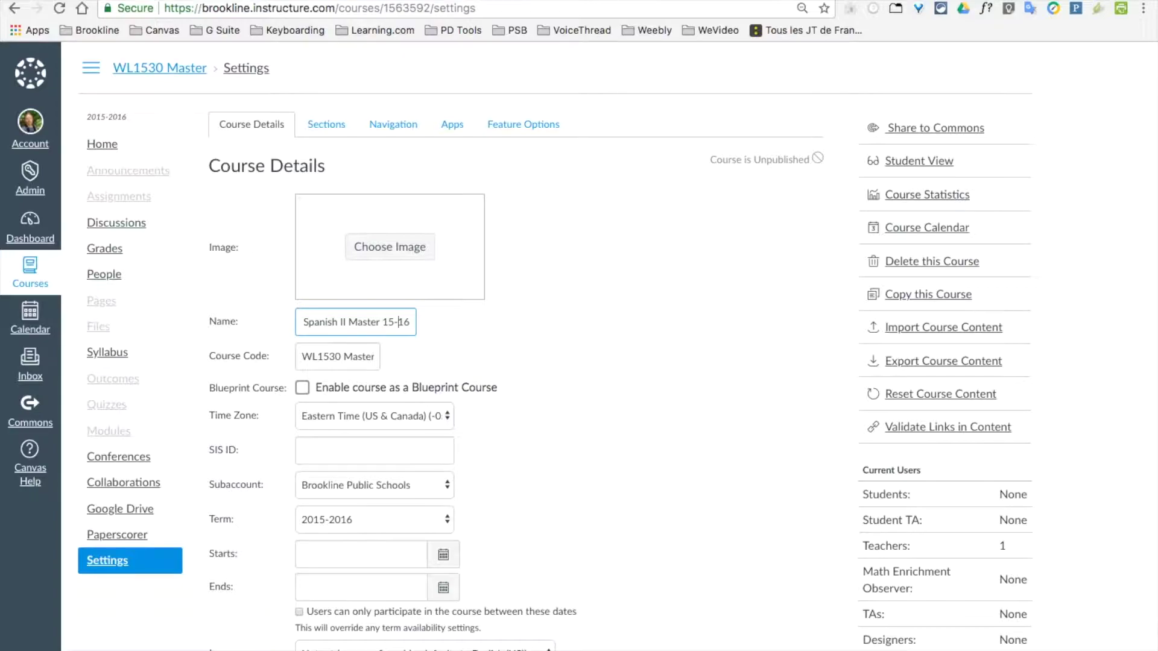
pyautogui.press('BackSpace')
pyautogui.press('BackSpace')
pyautogui.press('BackSpace')
pyautogui.press('BackSpace')
pyautogui.press('BackSpace')
pyautogui.press('BackSpace')
# Step: Copy the full Spanish II Master course name over the existing course code
pyautogui.hotkey('shift', 'alt', 'Left')
pyautogui.hotkey('shift', 'alt', 'Left')
pyautogui.hotkey('shift', 'alt', 'Left')
pyautogui.hotkey('shift', 'alt', 'Left')
pyautogui.press('super+c')
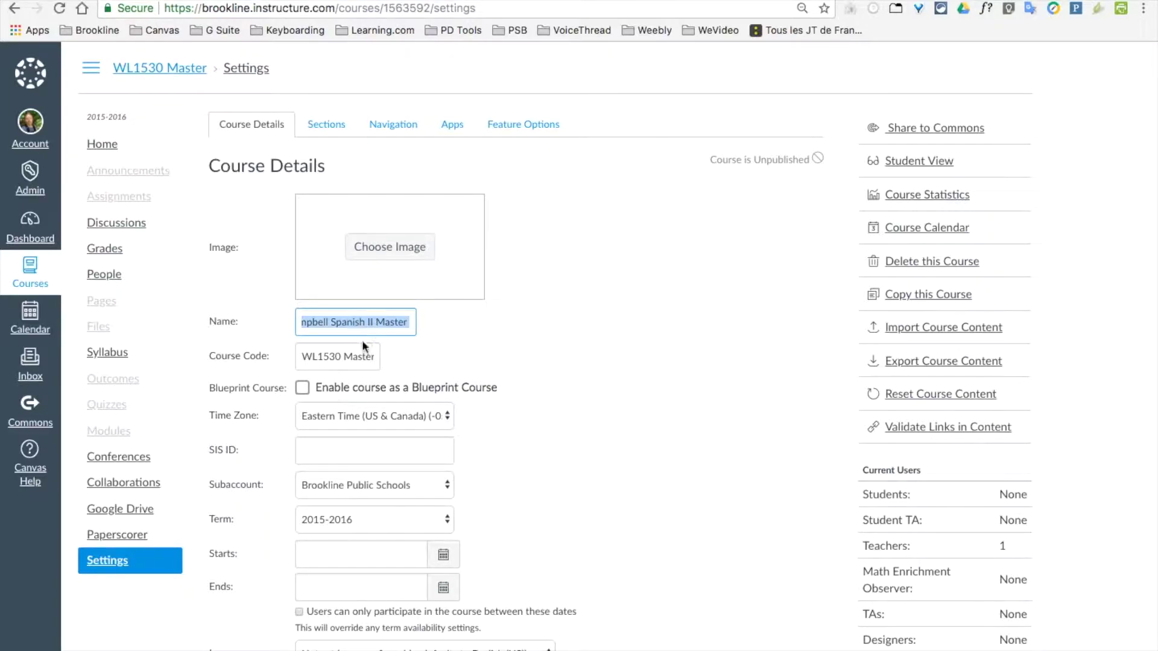
pyautogui.click(356, 356)
pyautogui.press('super+a')
pyautogui.press('super+v')
pyautogui.click(432, 354)
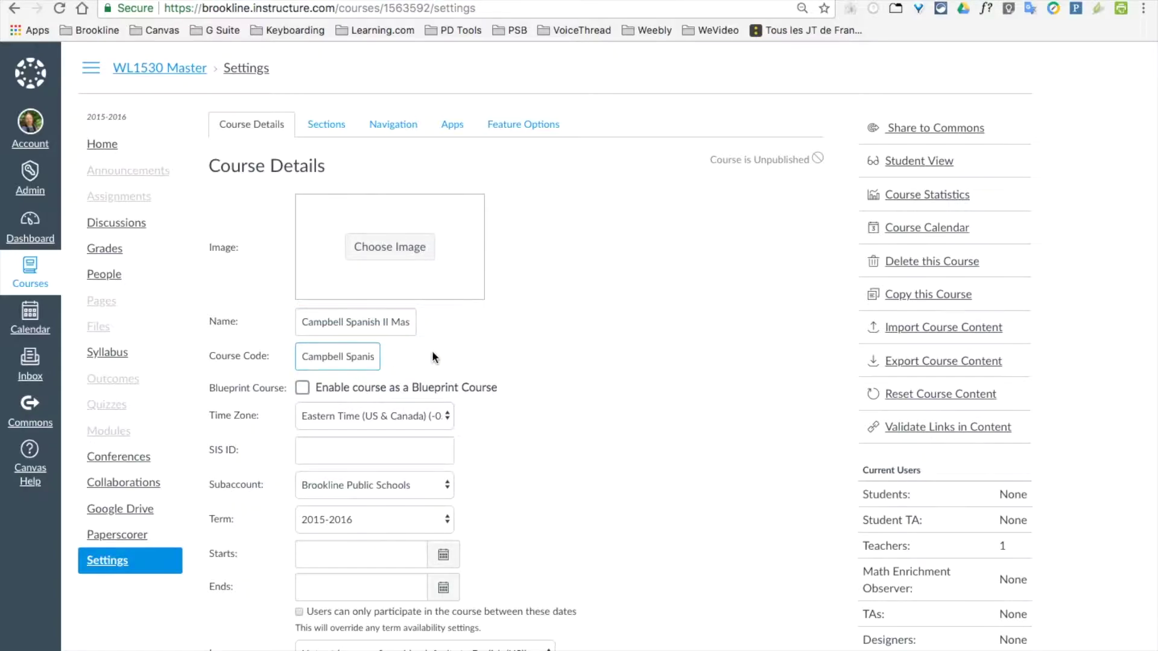
# Step: Change the Spanish II Master course's term to Default Term and save its course details
pyautogui.scroll(-2, 432, 354)
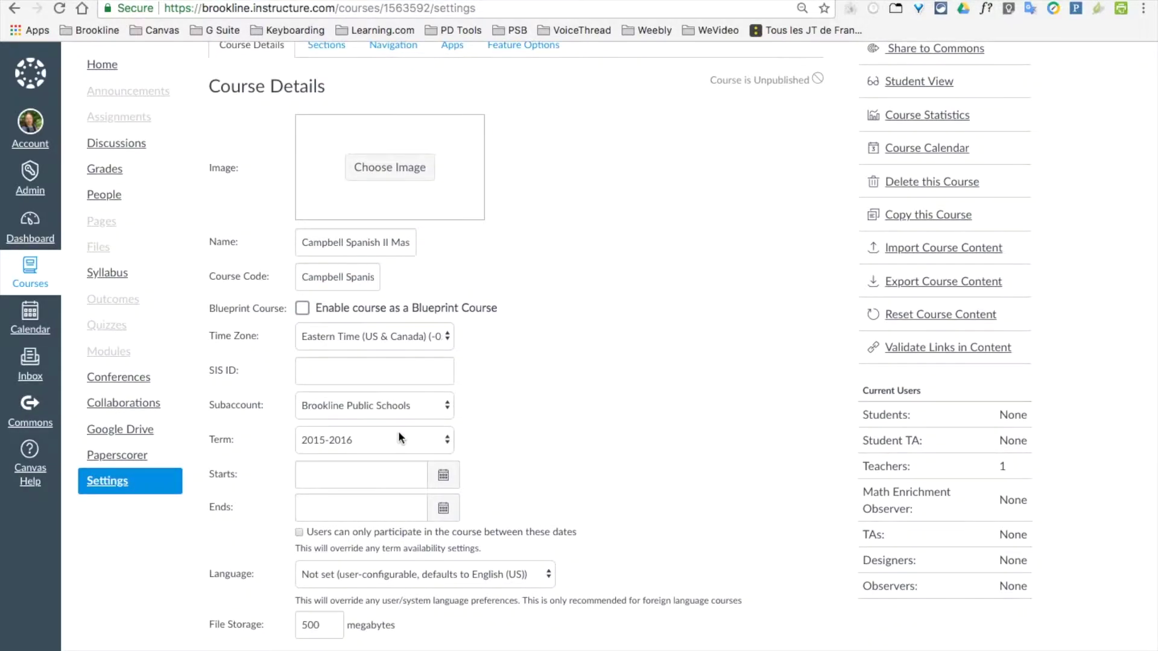
pyautogui.click(399, 437)
pyautogui.click(392, 384)
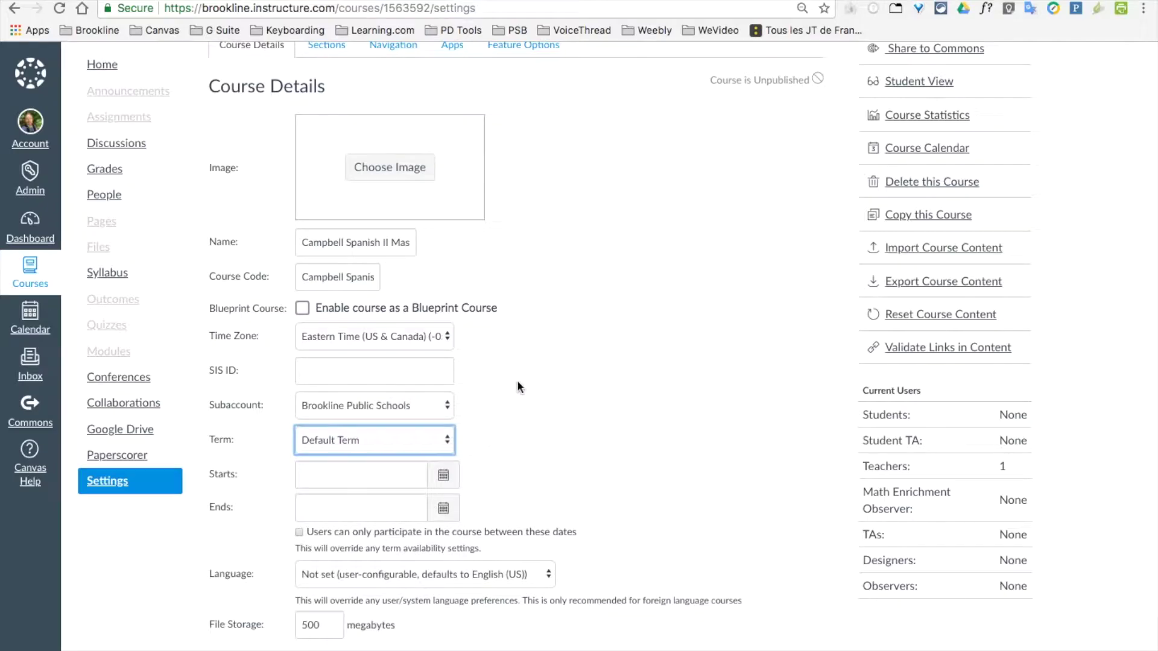
pyautogui.scroll(-10, 525, 386)
pyautogui.click(646, 620)
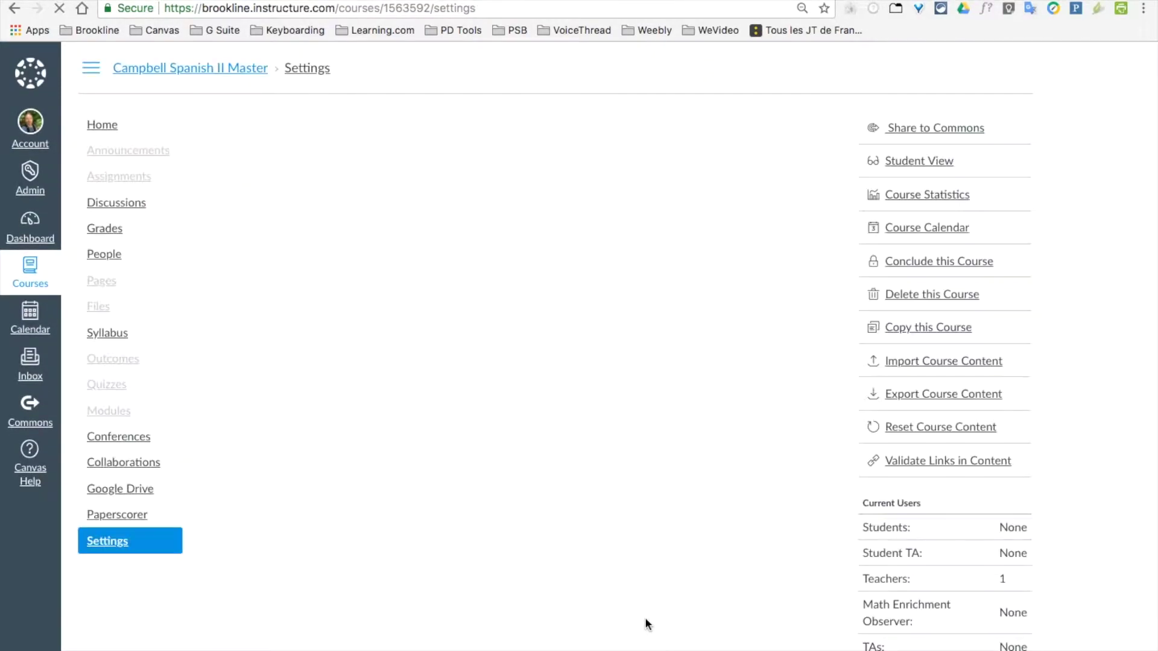
# Step: Open the settings of the French III Master 16-17 course from the past enrollments in the full course list
pyautogui.click(31, 275)
pyautogui.click(112, 395)
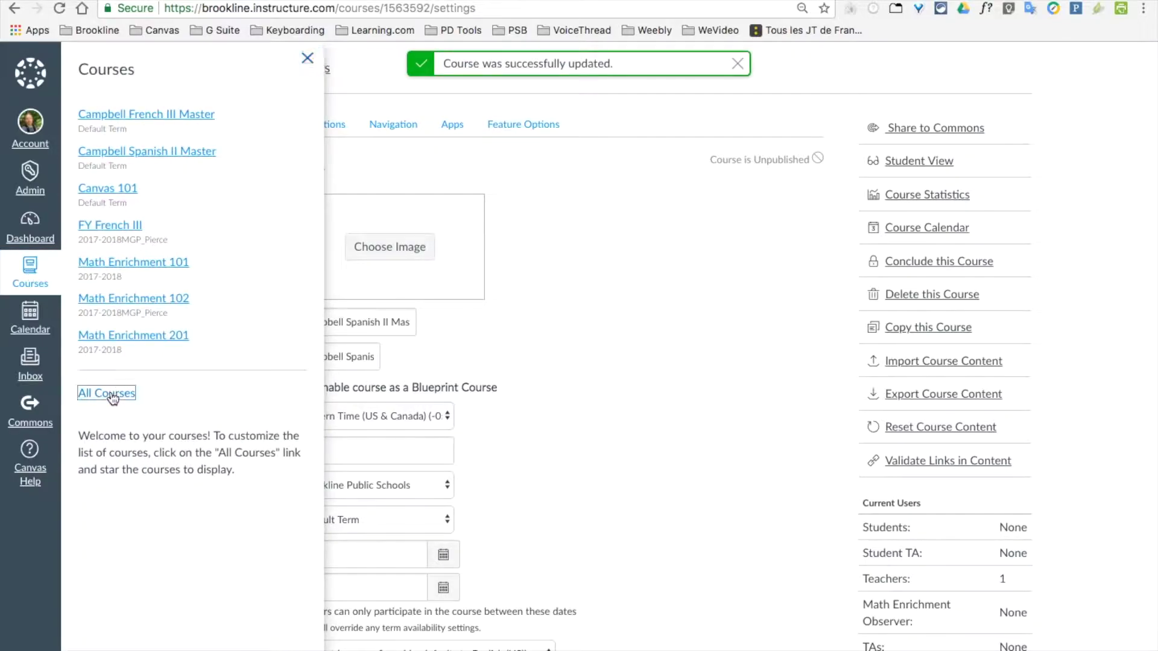
pyautogui.scroll(-5, 143, 423)
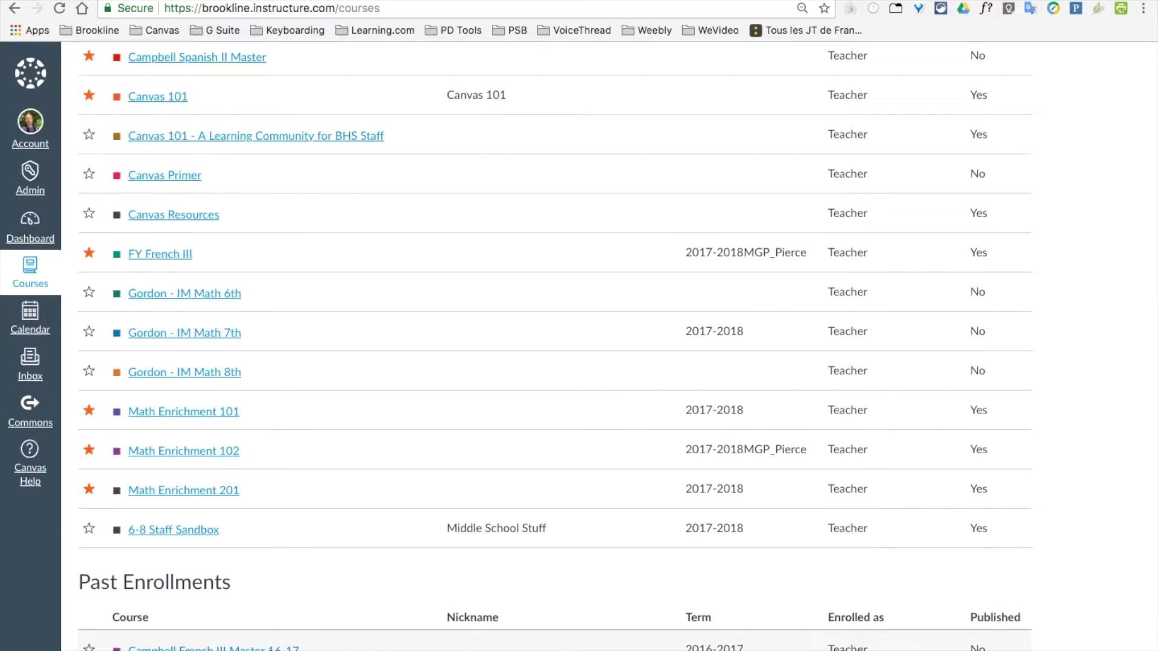
pyautogui.click(214, 649)
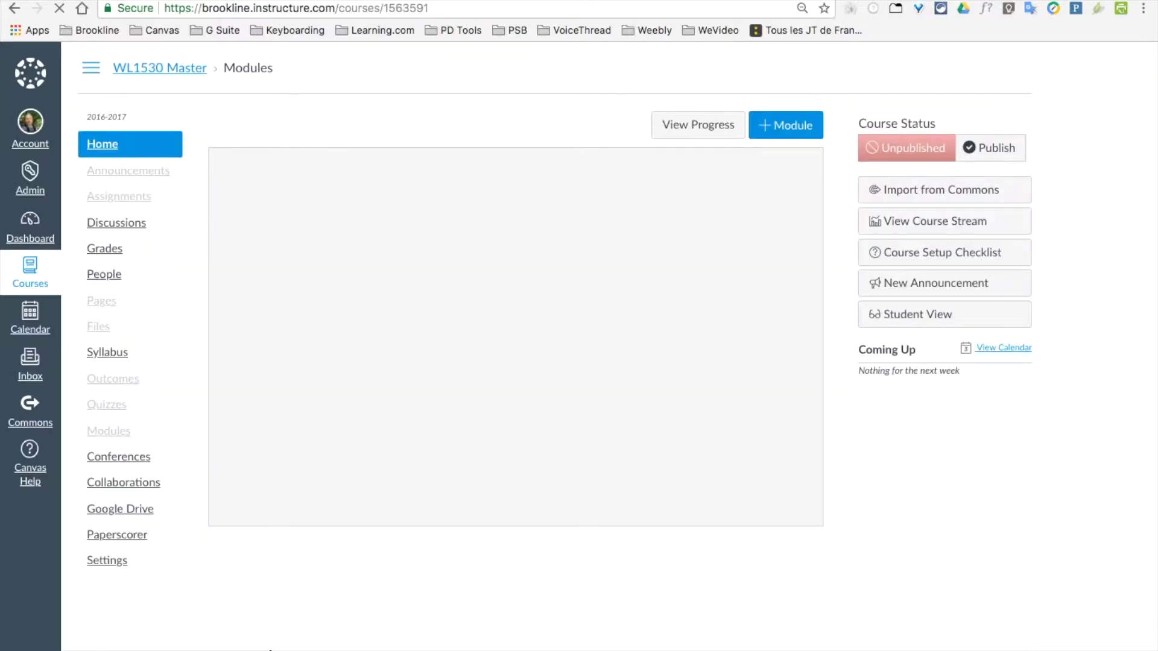
pyautogui.click(115, 563)
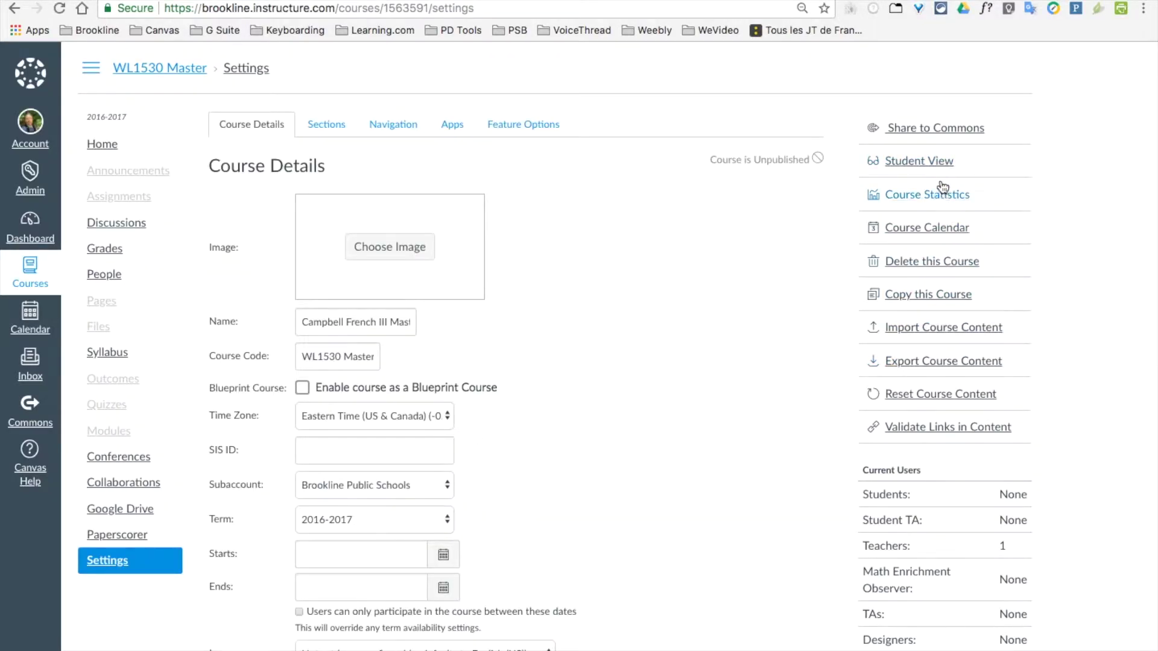
# Step: Delete the old 2016-2017 French III Master course with course code WL1530 Master and confirm the deletion
pyautogui.click(935, 265)
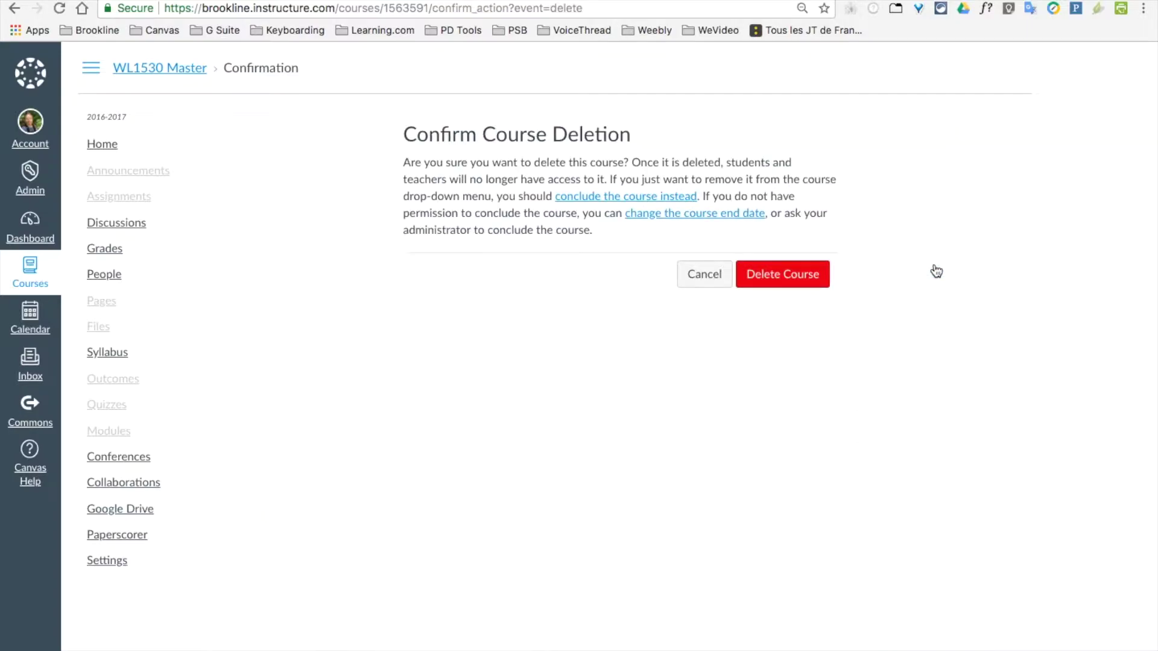
pyautogui.click(787, 276)
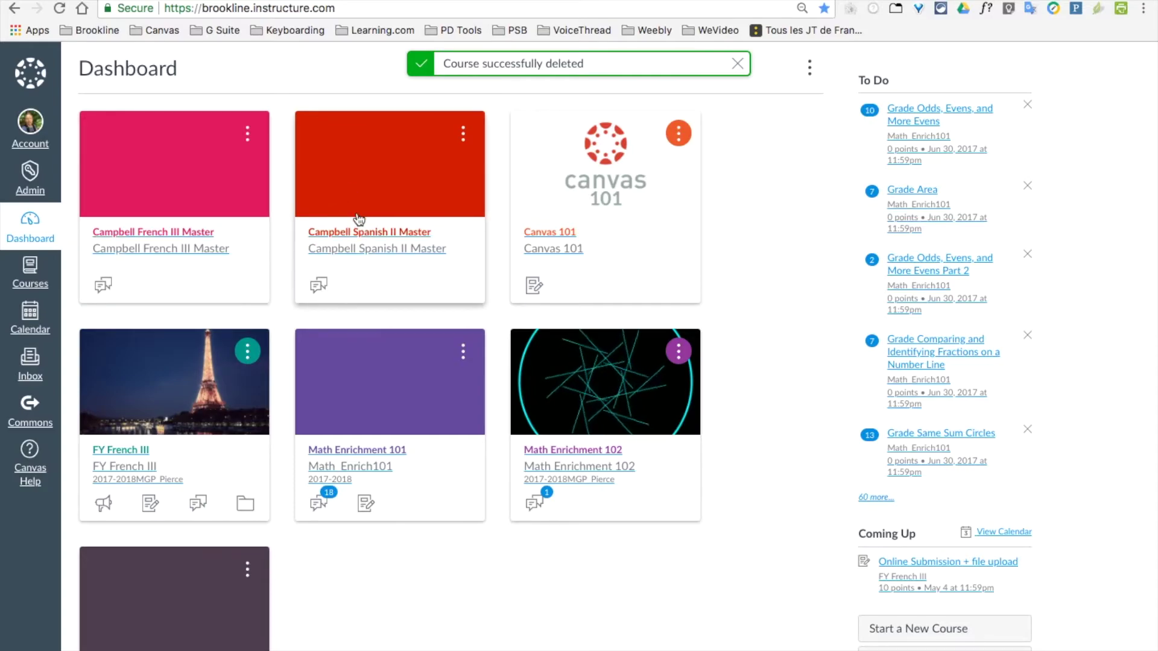
# Step: Open the full course list and check the entries for the French III and Spanish II master courses
pyautogui.click(41, 277)
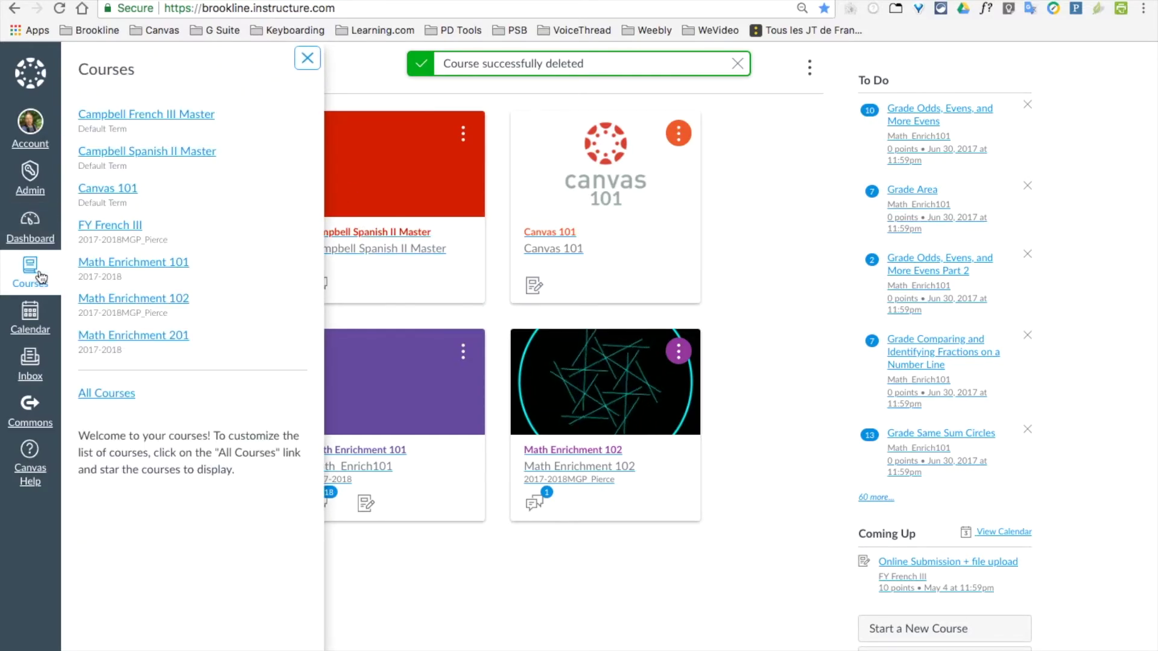
pyautogui.click(118, 396)
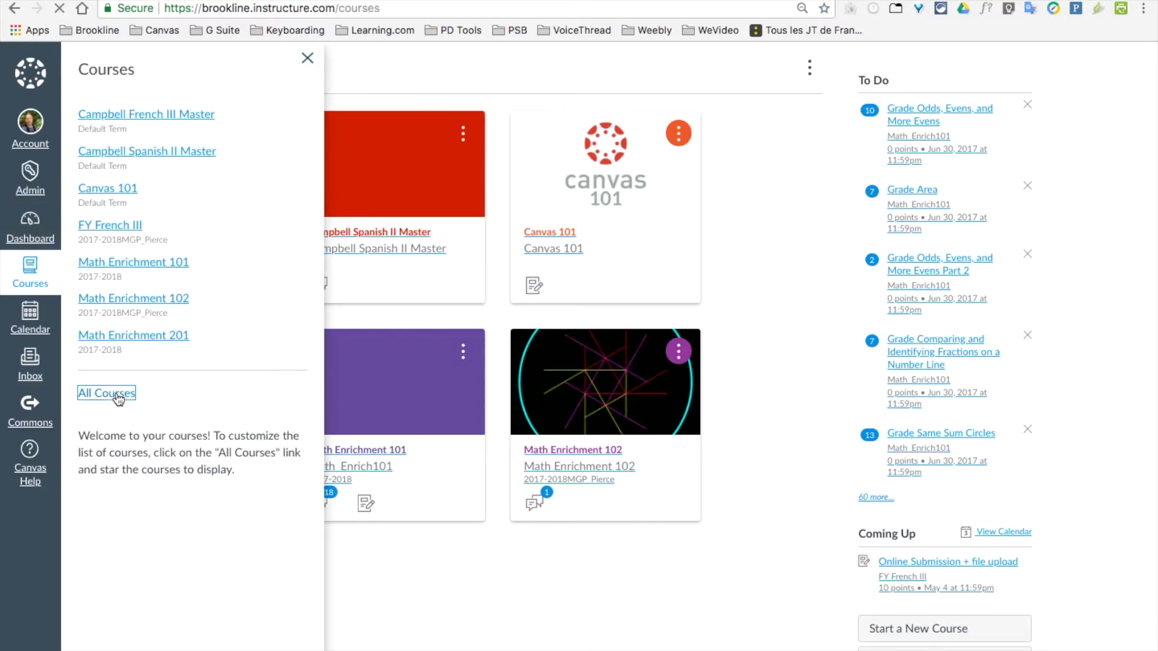
pyautogui.scroll(-3, 251, 500)
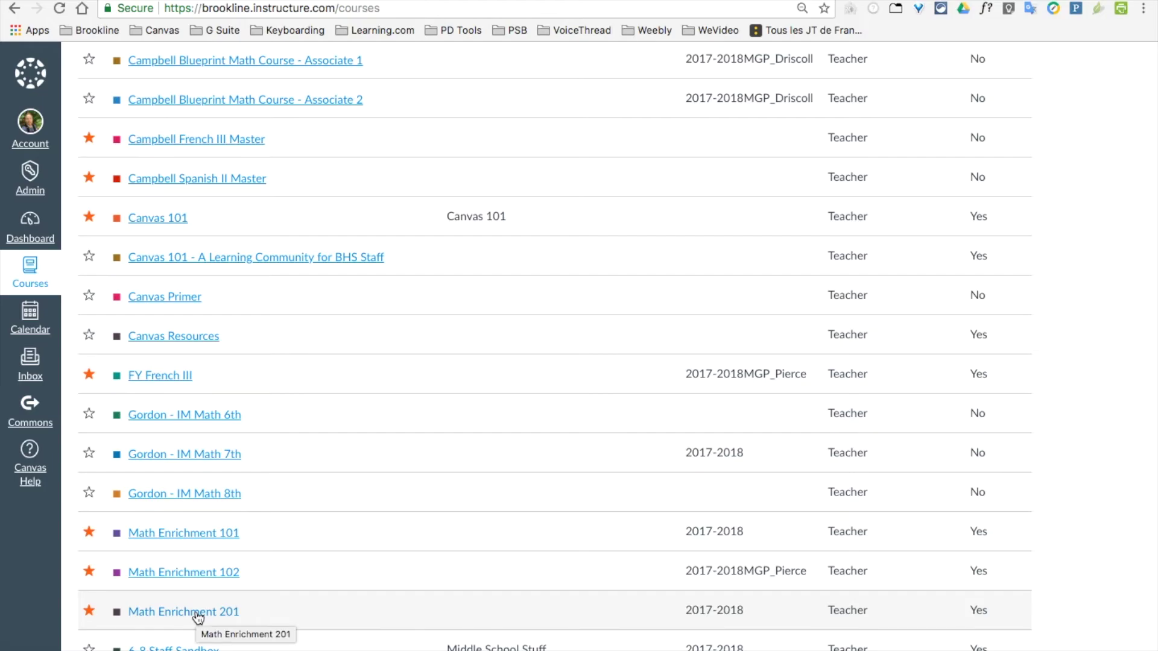
pyautogui.scroll(3, 243, 410)
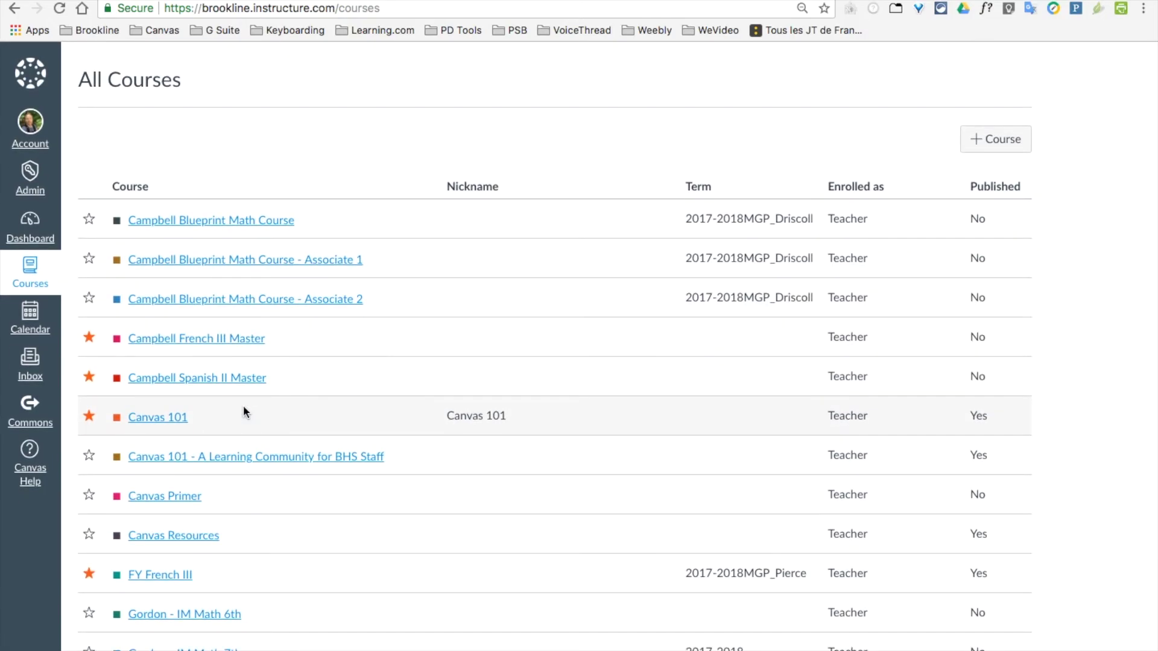